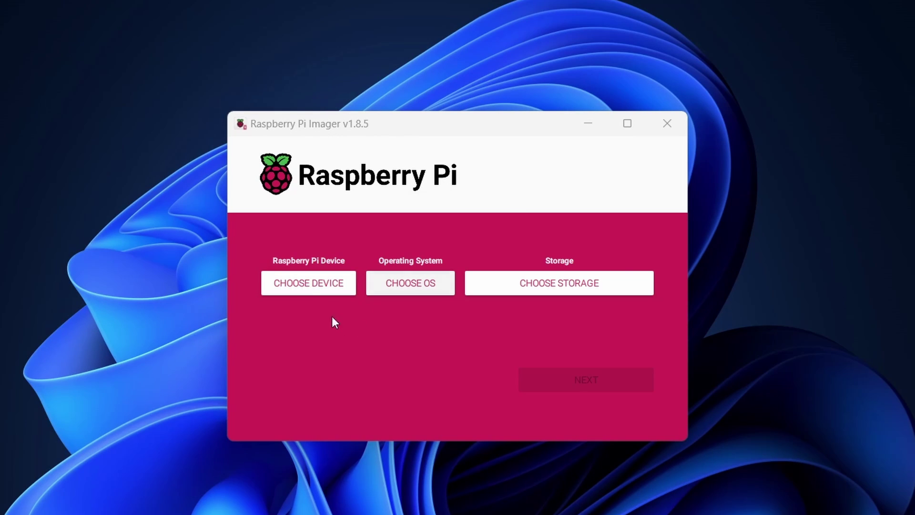
Step: Write Raspberry Pi OS (64-bit) for the Pi 5 to the Generic MassStorageClass USB device, skipping customisation
left_click(310, 283)
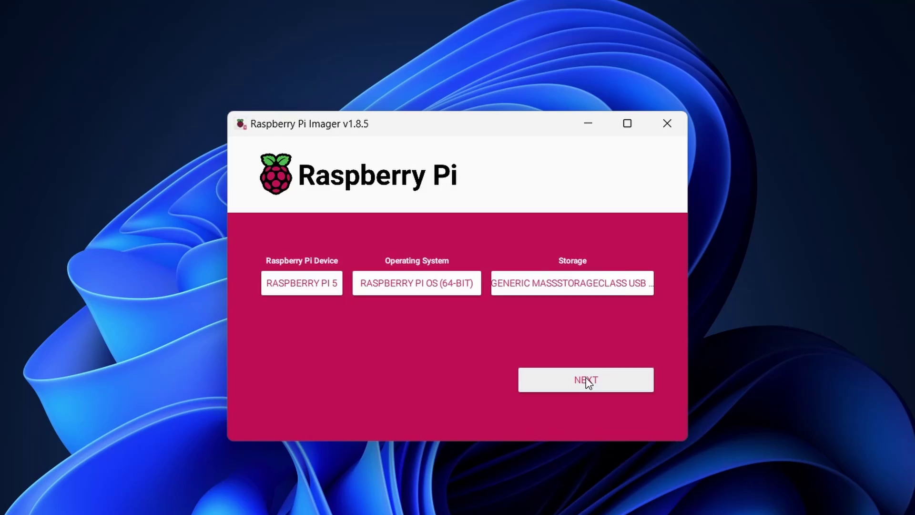
left_click(586, 379)
left_click(583, 325)
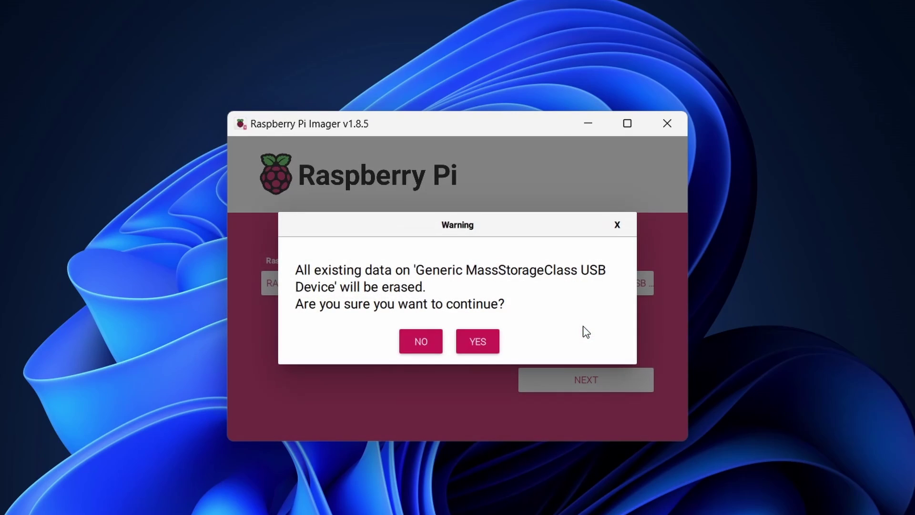
left_click(485, 343)
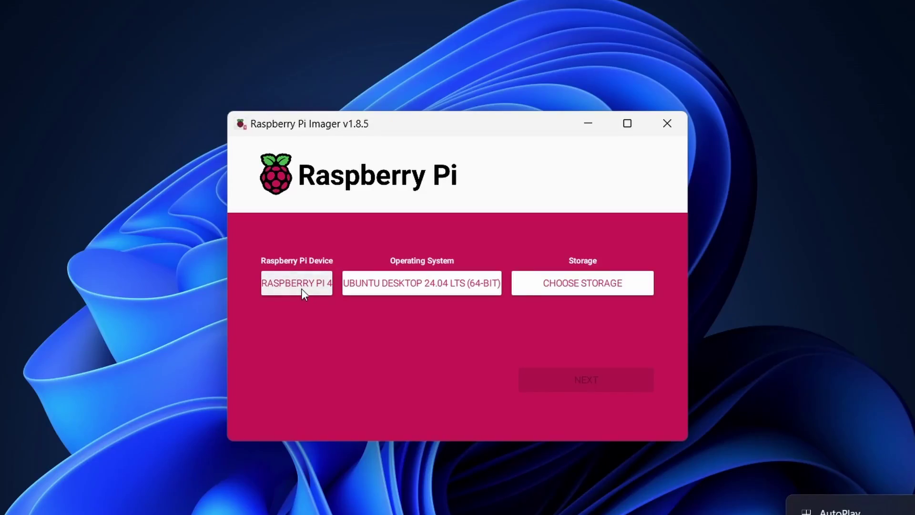
Step: Select Raspberry Pi Zero 2 W as the device and Ubuntu Server 24.04 LTS (64-bit) as the OS
left_click(301, 288)
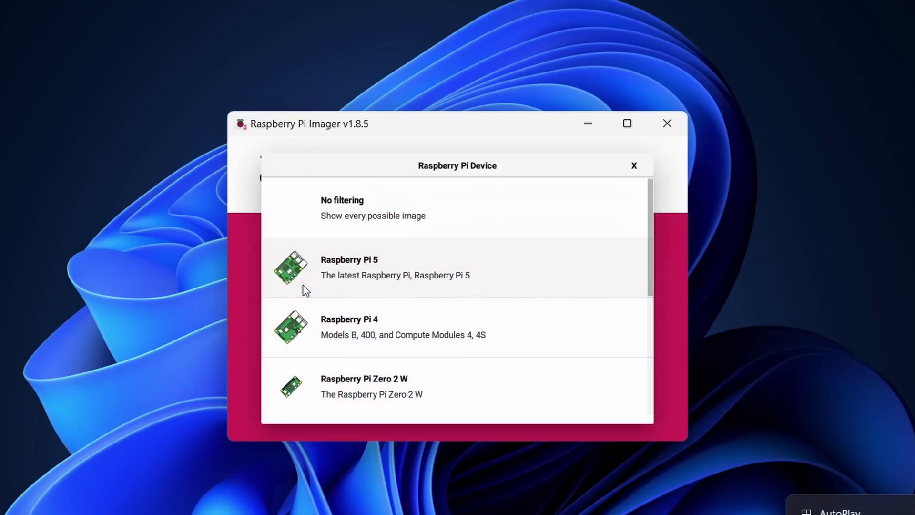
left_click(389, 380)
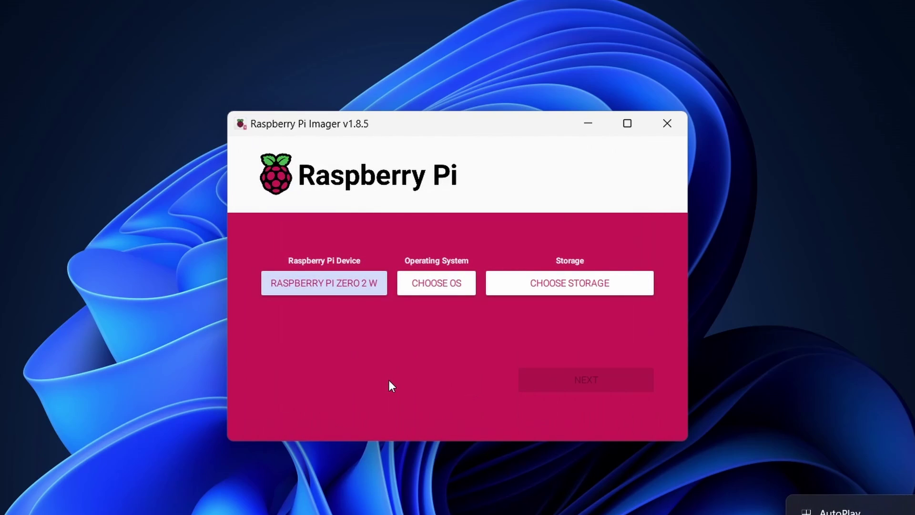
left_click(422, 280)
scroll(423, 283, "down", 5)
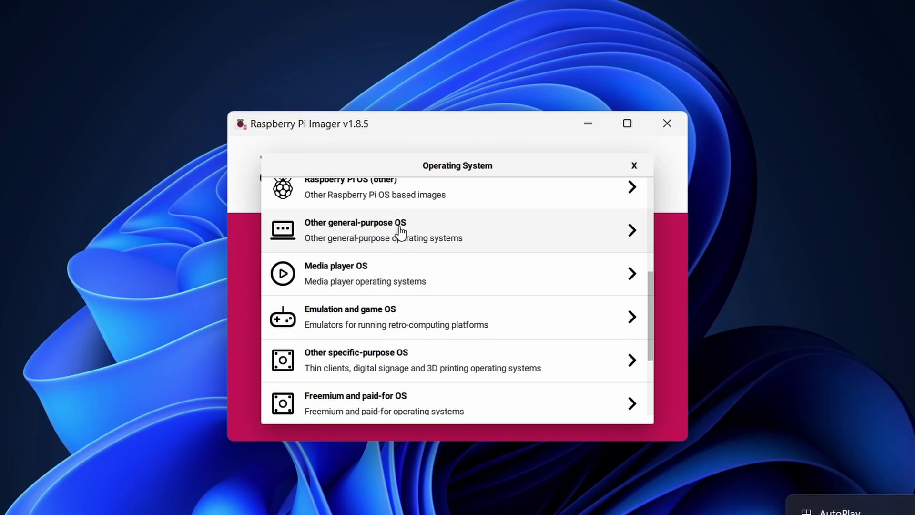
left_click(399, 230)
left_click(394, 251)
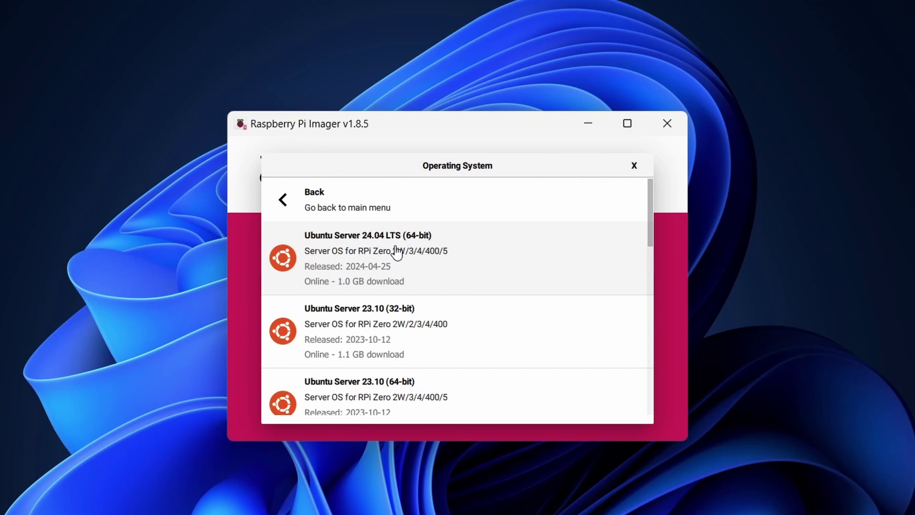
scroll(446, 261, "down", 3)
scroll(448, 264, "up", 3)
left_click(442, 270)
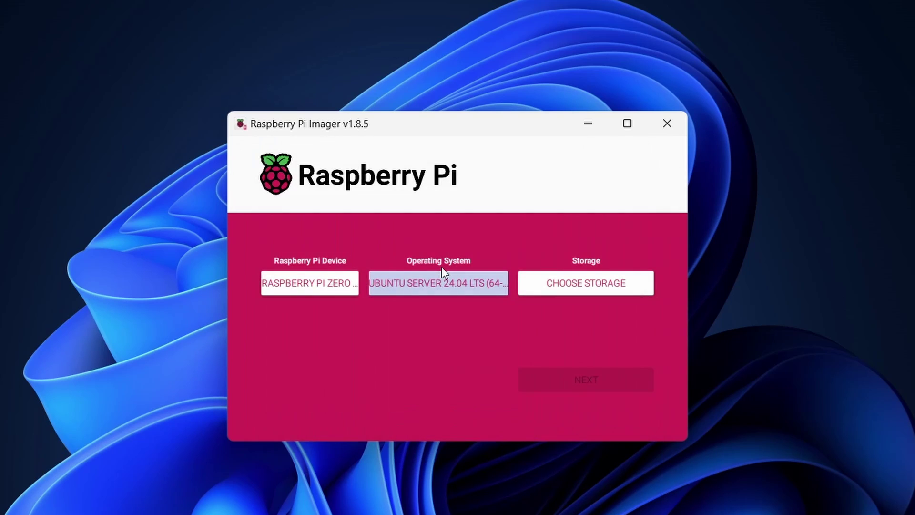
Step: Choose the 31.9 GB USB storage device and proceed to the customisation prompt
left_click(574, 291)
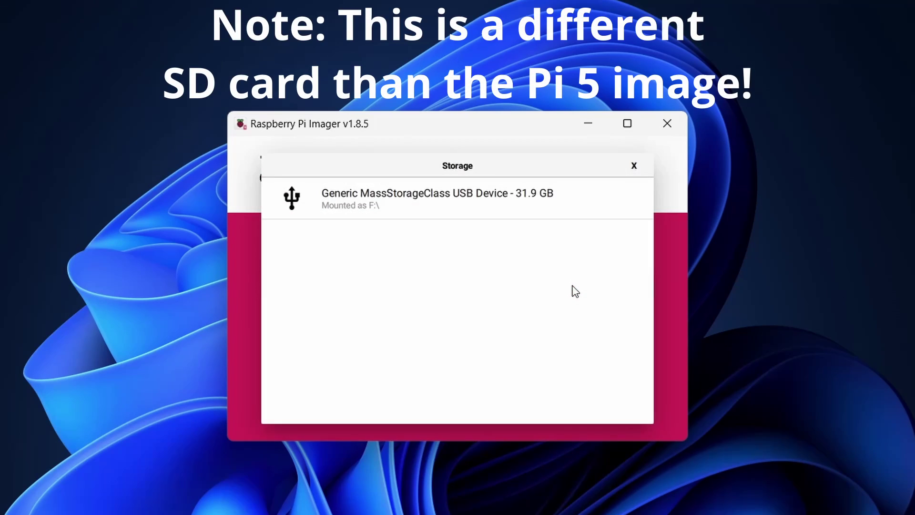
left_click(385, 204)
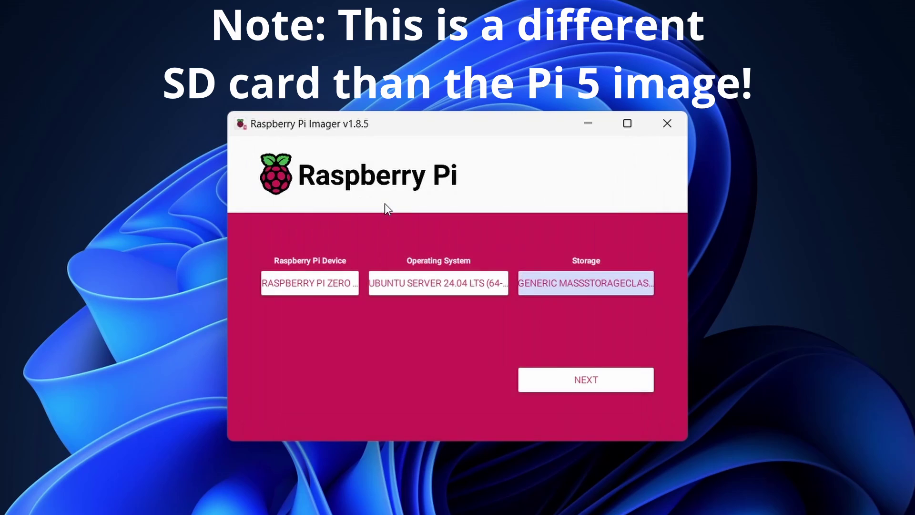
left_click(582, 382)
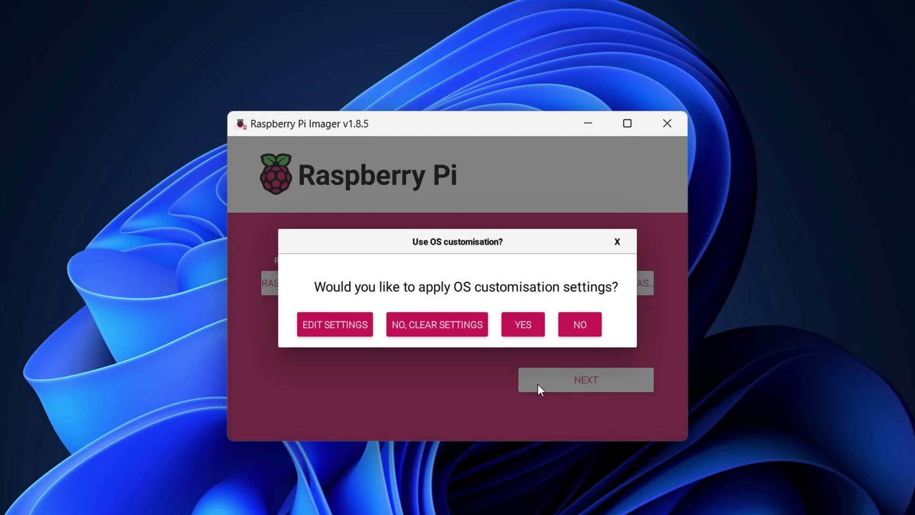
Step: Change the hostname from cm4 to pi2w-u2404 in OS customisation
left_click(334, 326)
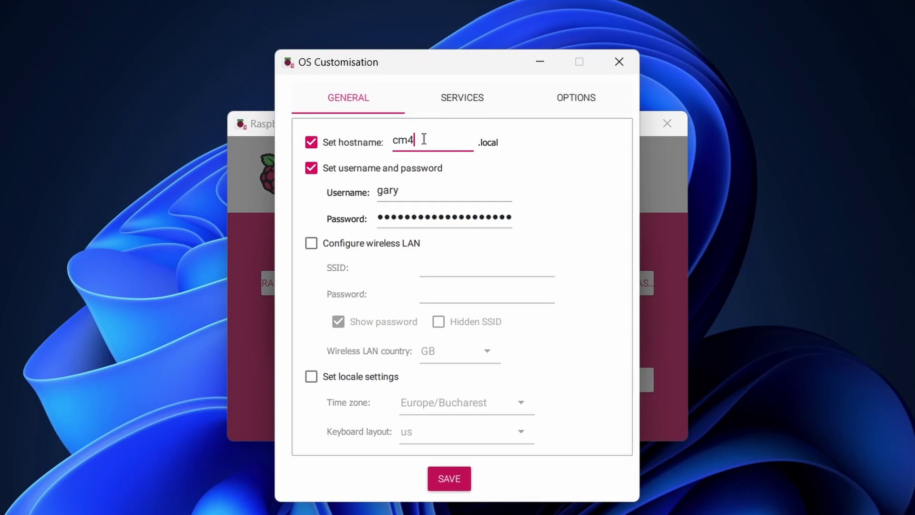
double_click(406, 145)
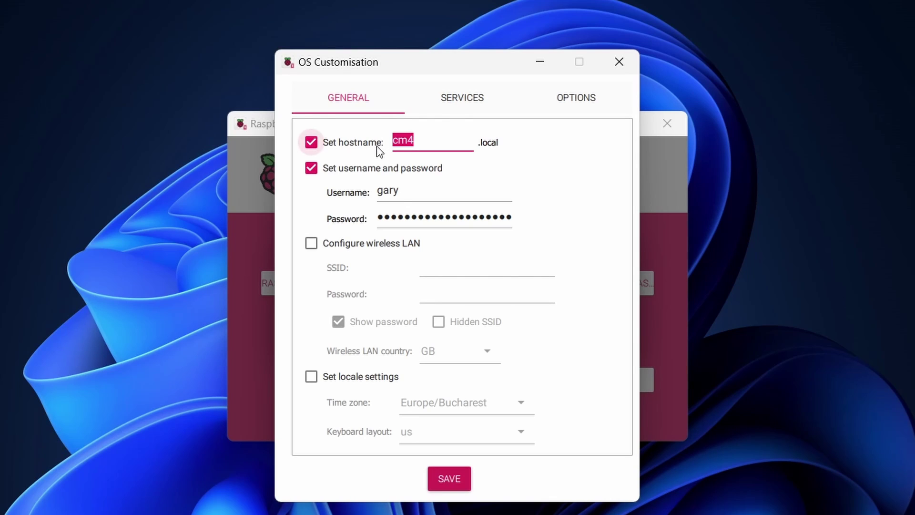
type("pi2w-240")
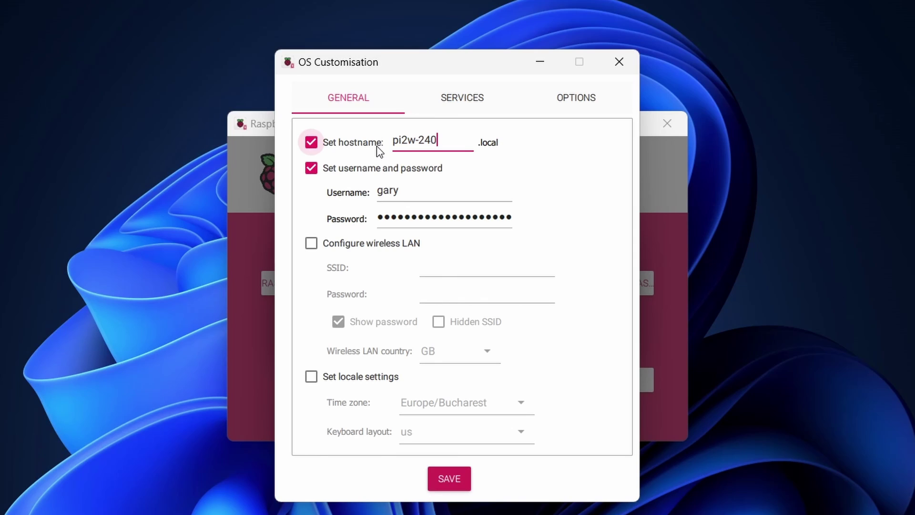
type("4")
key("Left")
key("Left")
key("Left")
key("Left")
type("u")
Step: Replace the existing password with a new one and enable wireless LAN configuration
left_click(428, 218)
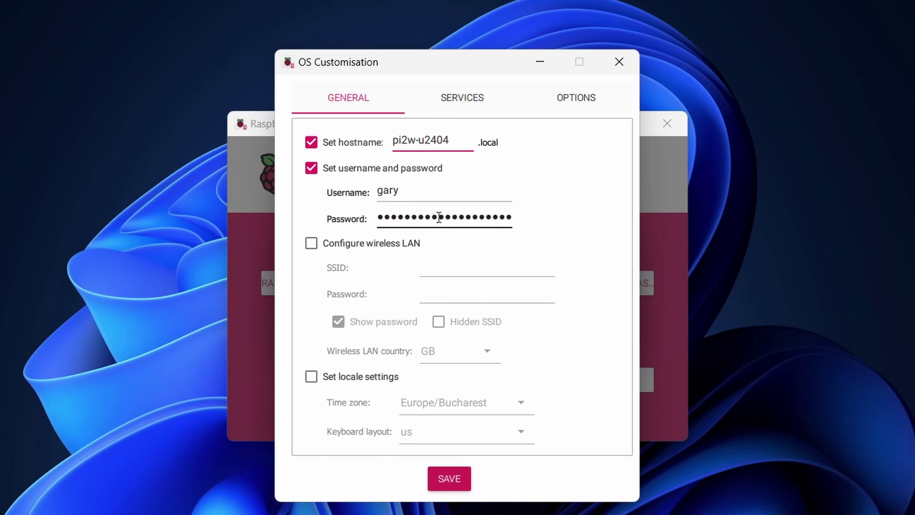
double_click(439, 218)
key("BackSpace")
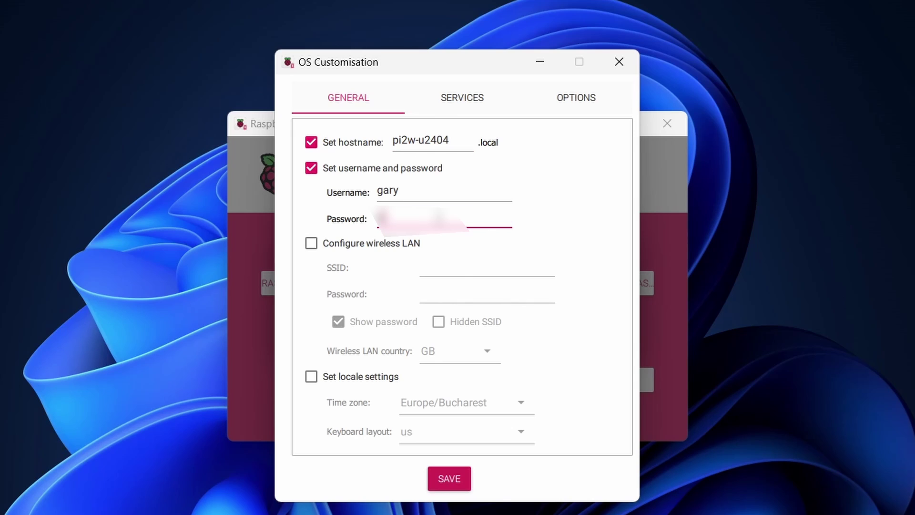
type("password")
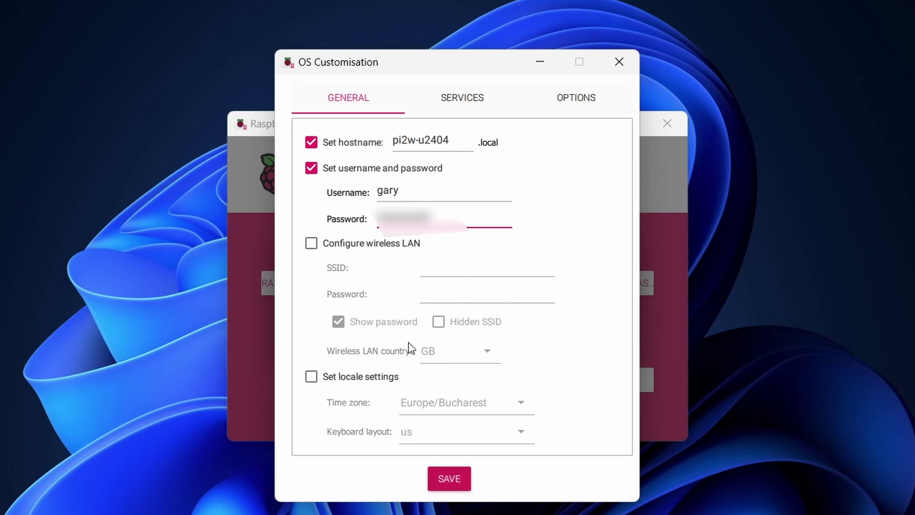
left_click(351, 243)
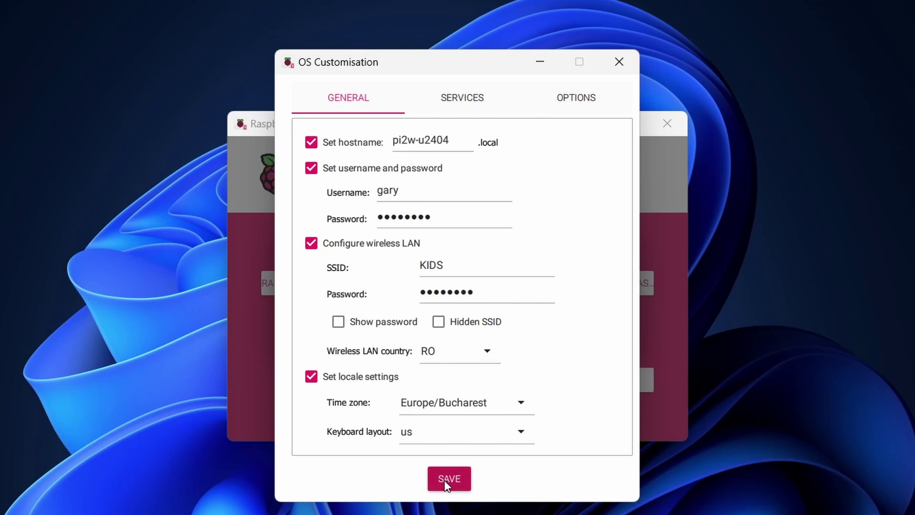
Step: Save the customisation, apply it to the image and confirm erasing the card to start writing
left_click(444, 480)
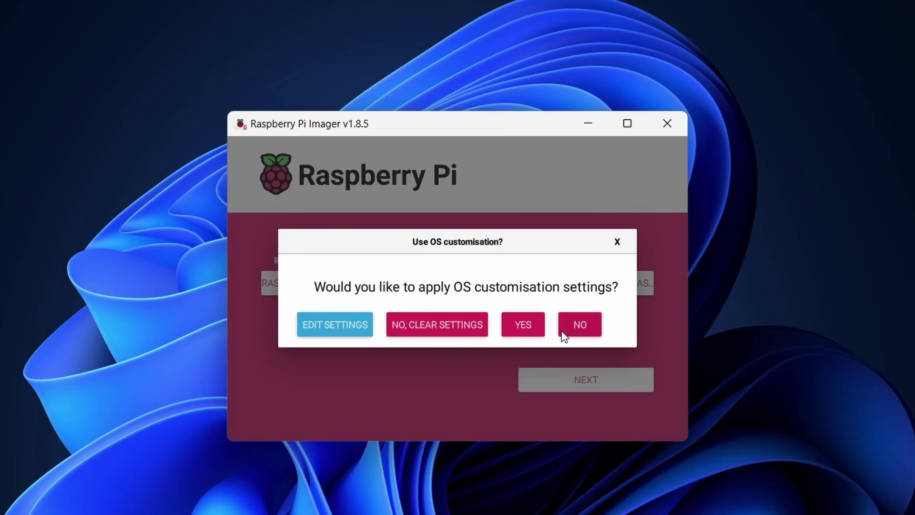
left_click(523, 329)
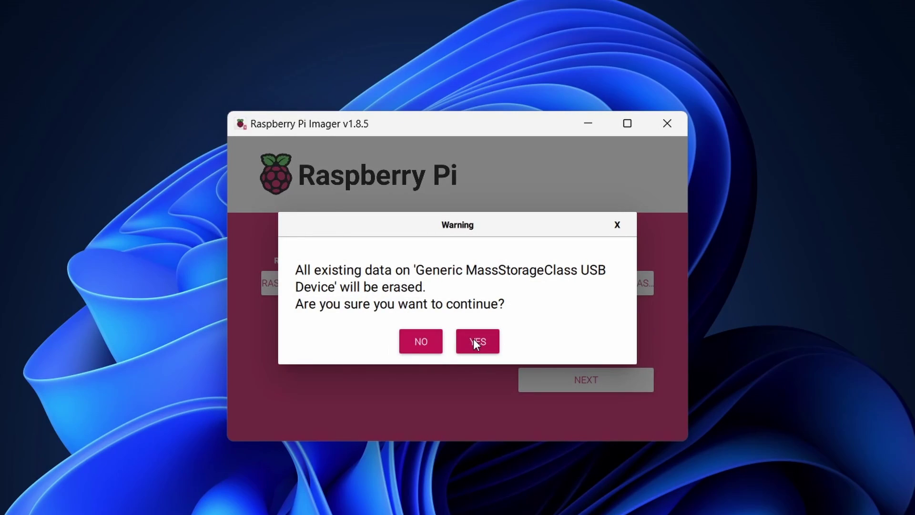
left_click(477, 341)
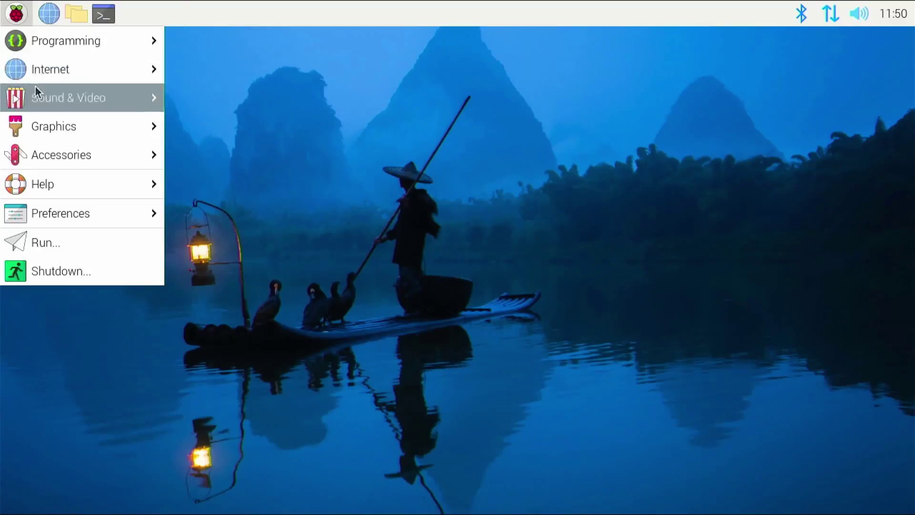
Step: Launch Raspberry Pi Imager on the Pi and set Raspberry Pi 5 as the target device
mouse_move(68, 162)
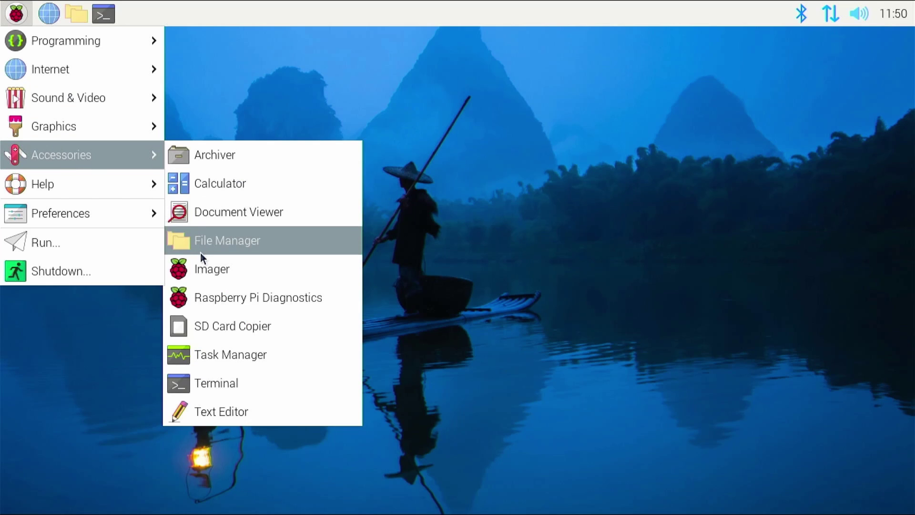
left_click(211, 274)
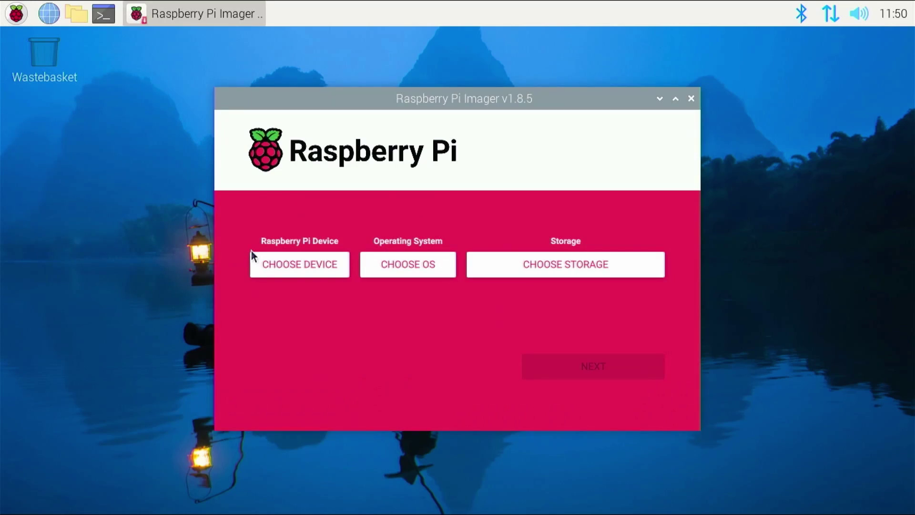
left_click(283, 263)
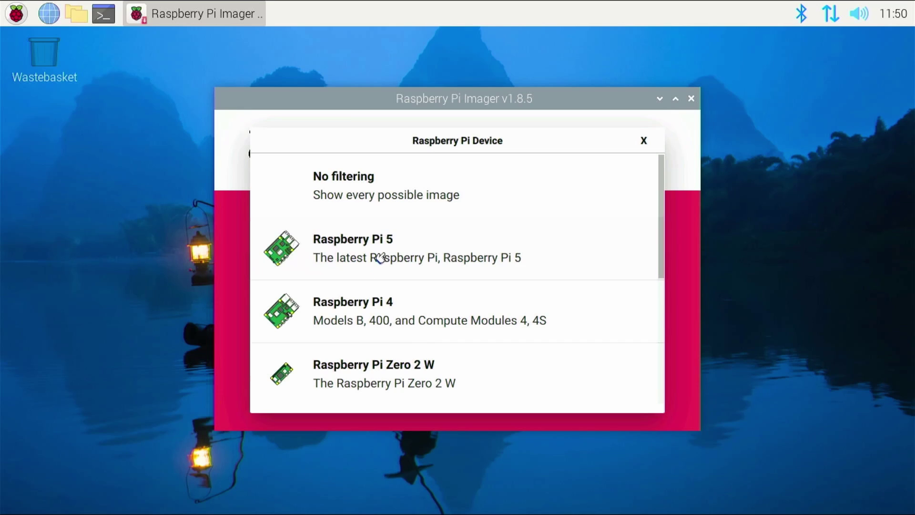
left_click(378, 260)
Step: Choose Ubuntu Desktop 24.04 LTS from the Other general-purpose OS > Ubuntu images
scroll(388, 285, "down", 2)
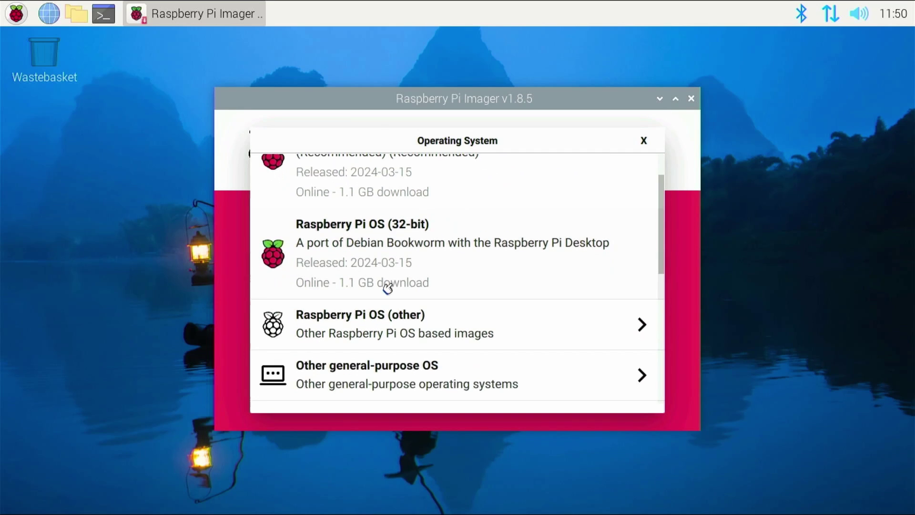
scroll(385, 288, "up", 2)
scroll(351, 369, "down", 2)
left_click(352, 372)
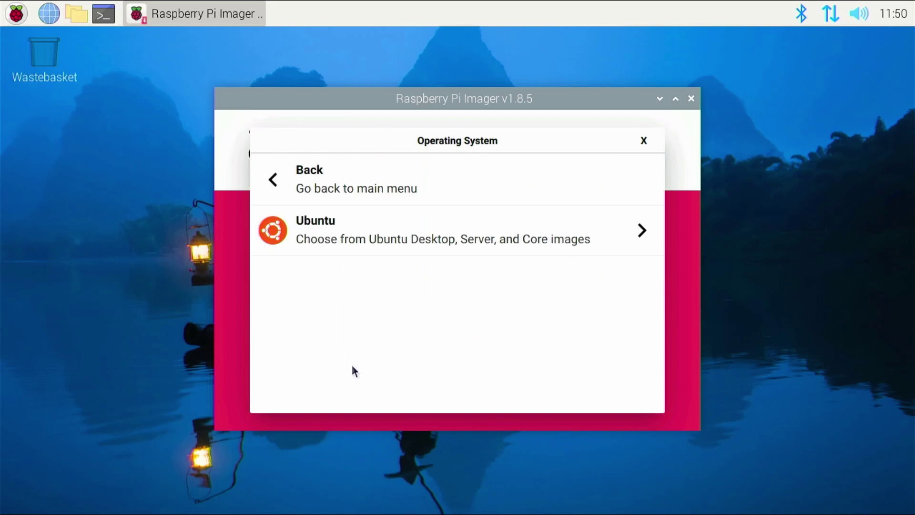
left_click(416, 237)
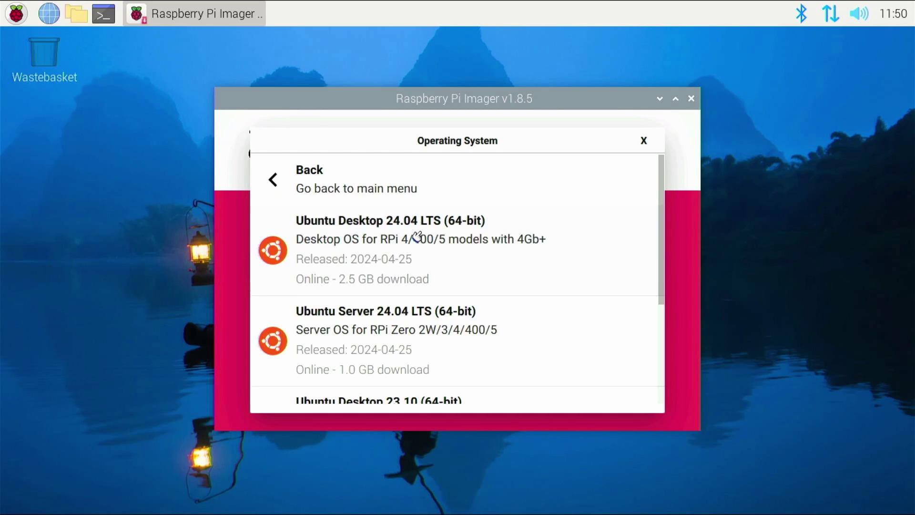
left_click(415, 237)
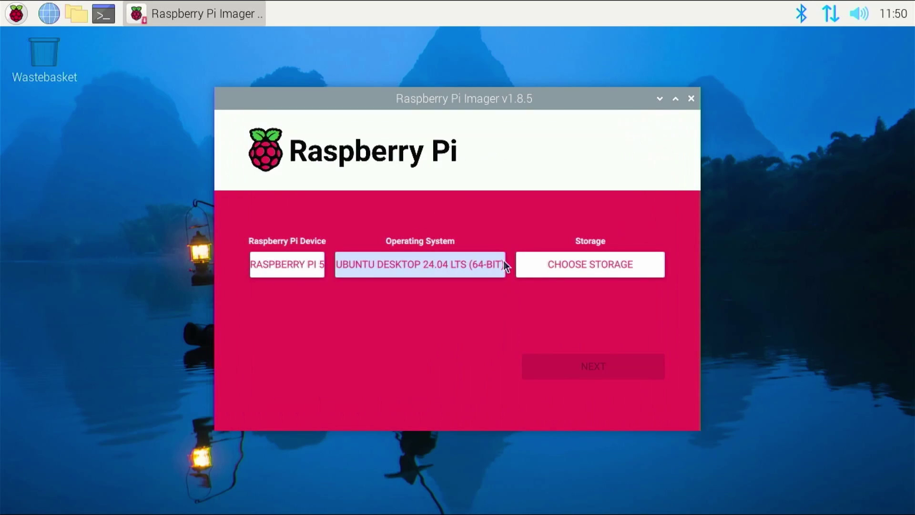
Step: Write the image to the 250.1 GB WDS drive and dismiss the success message
left_click(553, 269)
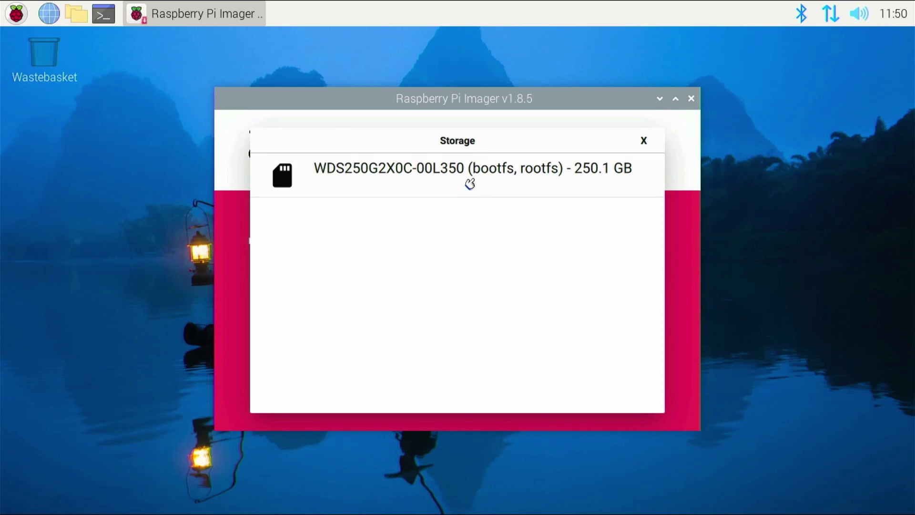
left_click(470, 181)
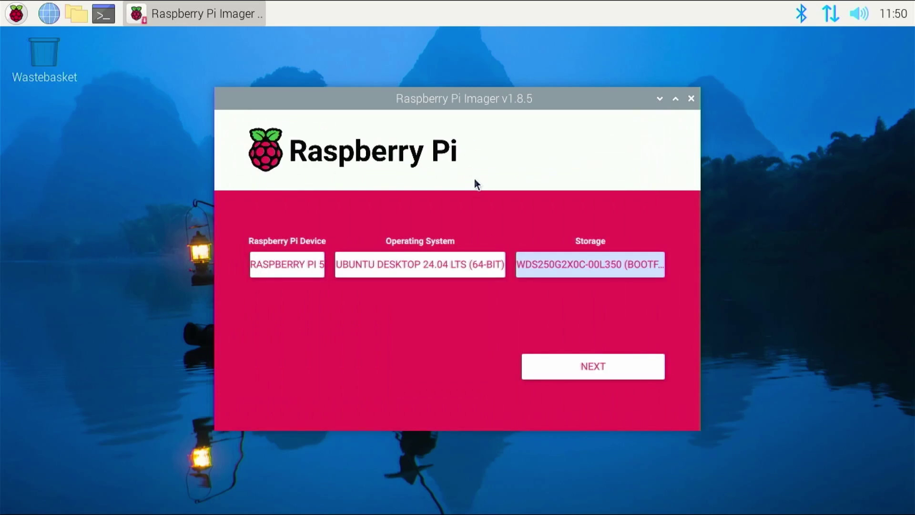
left_click(579, 358)
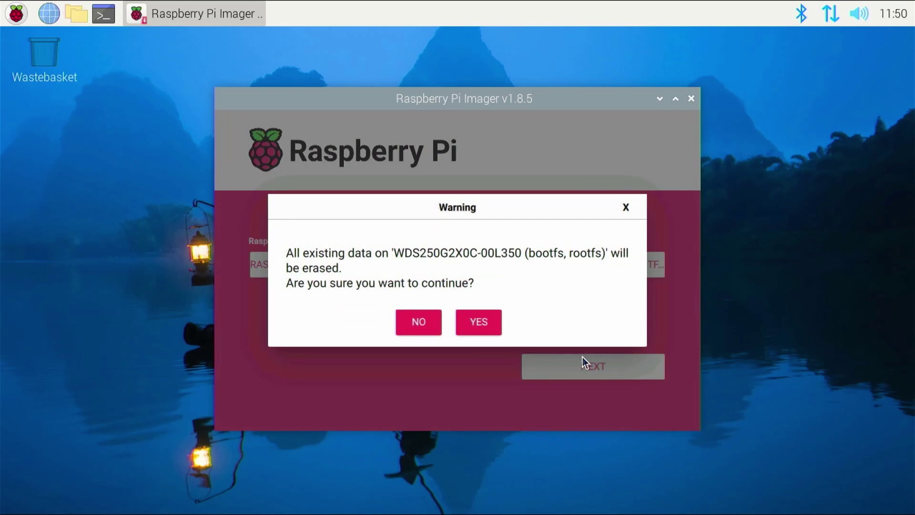
left_click(483, 321)
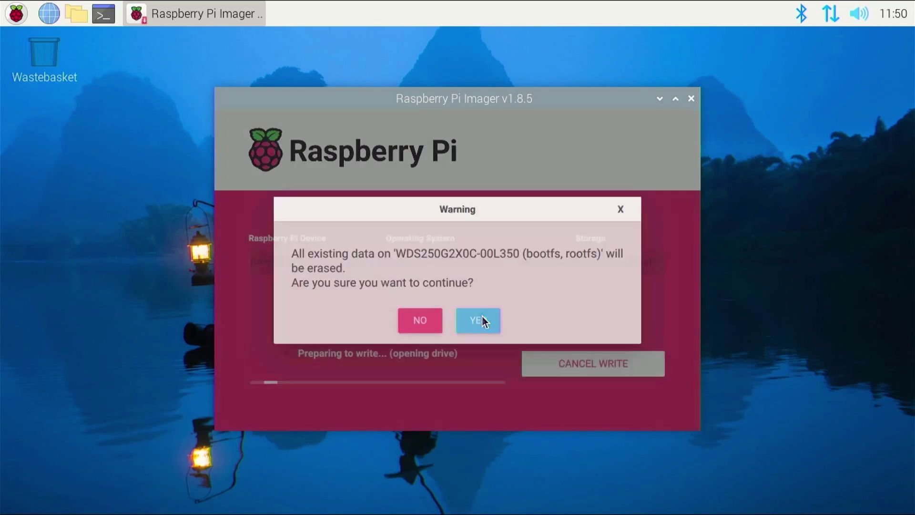
left_click(596, 364)
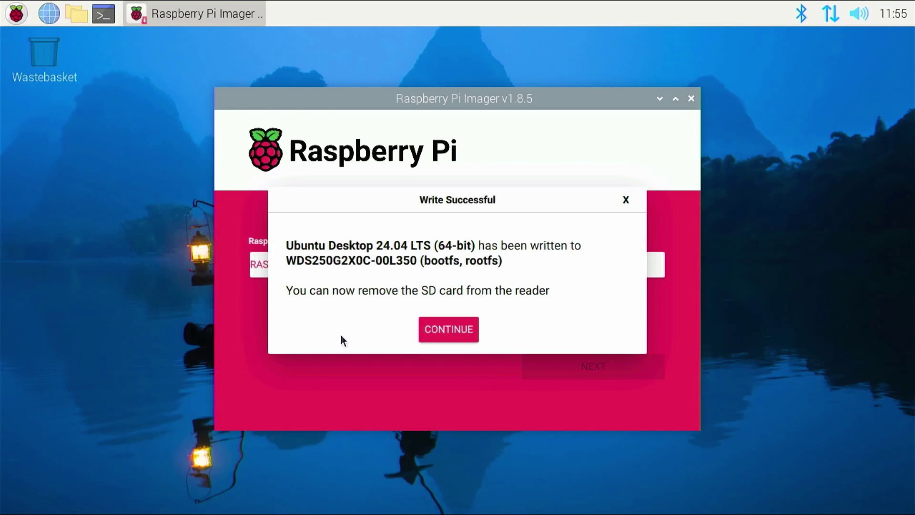
left_click(467, 329)
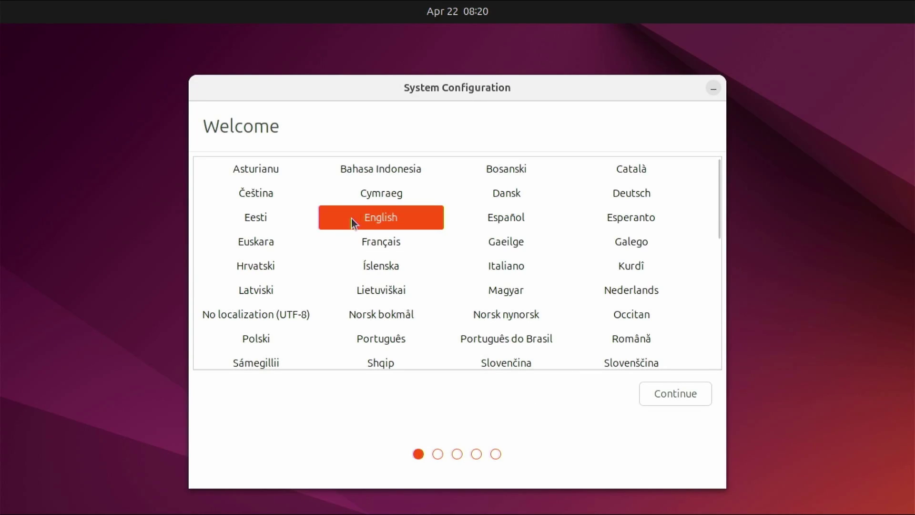
Step: Keep English and the default keyboard, skip Wi-Fi, and continue to the timezone step
left_click(681, 394)
left_click(681, 391)
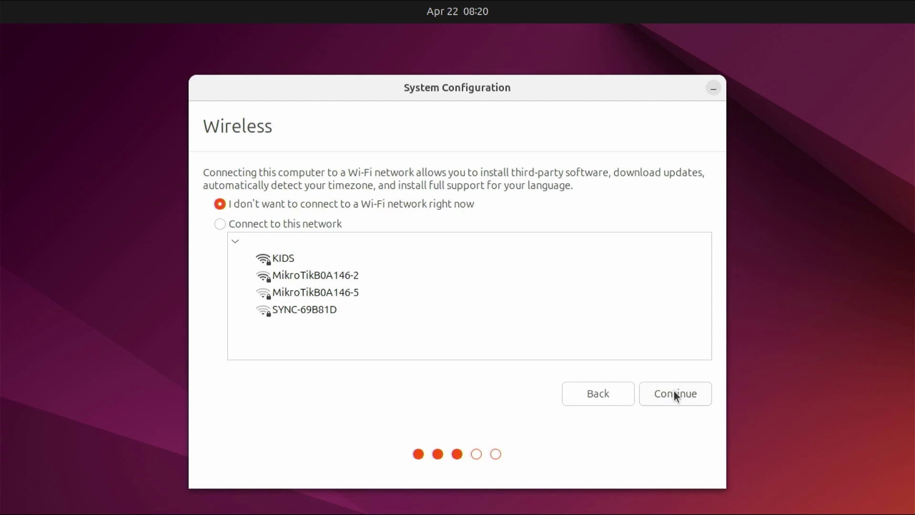
left_click(676, 391)
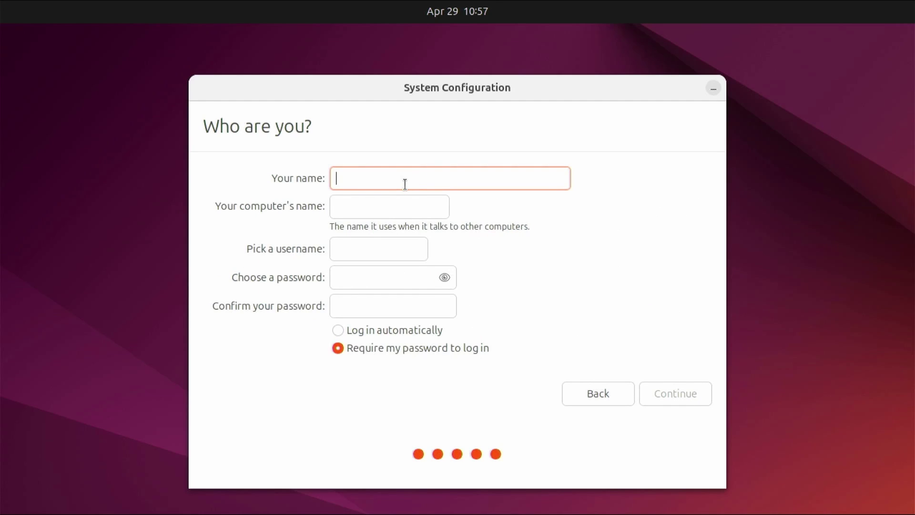
Step: Enter the user's name and replace the computer's name with a shortened Pi 5 hostname
type("gary")
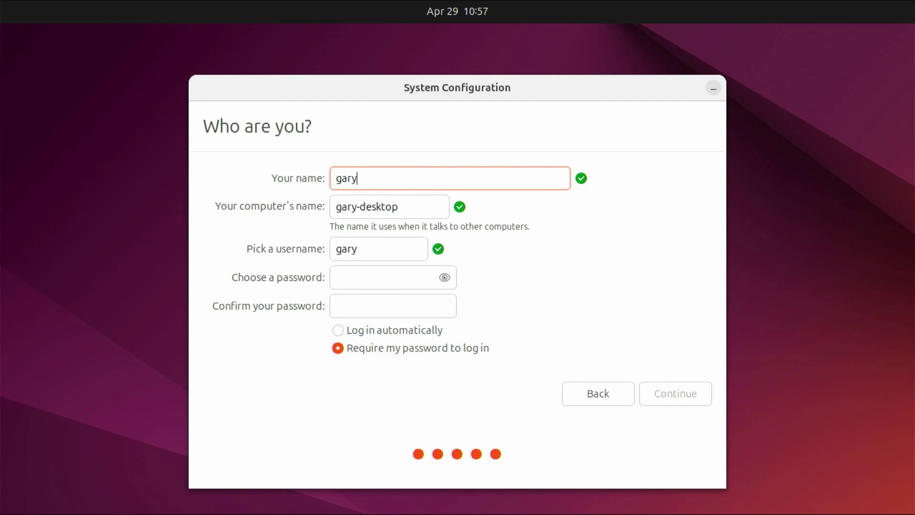
key("Tab")
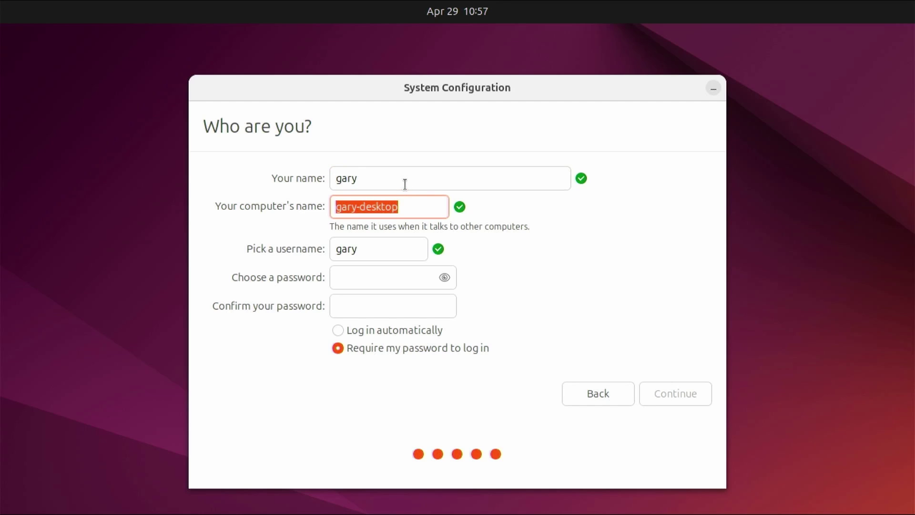
type("gary")
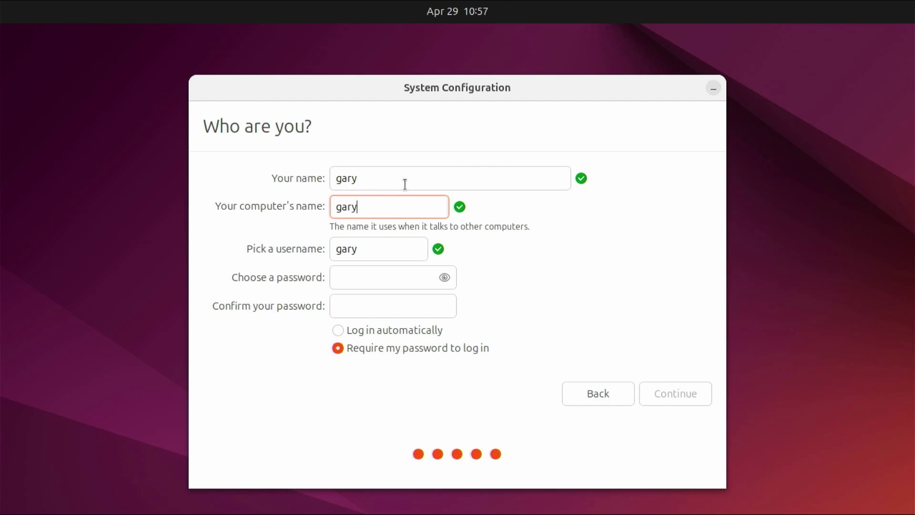
type("-u2404pi5")
Step: Log in to the user account, open a terminal and run the system information command
left_click(415, 277)
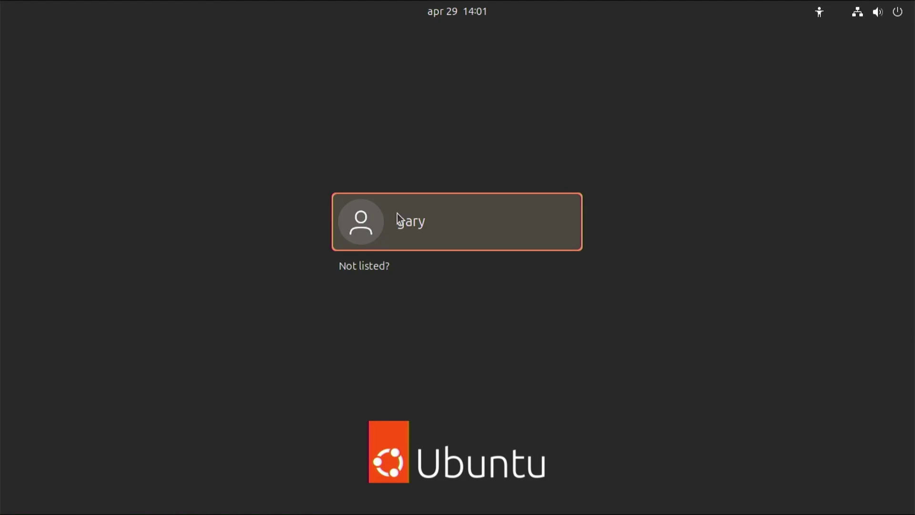
left_click(413, 240)
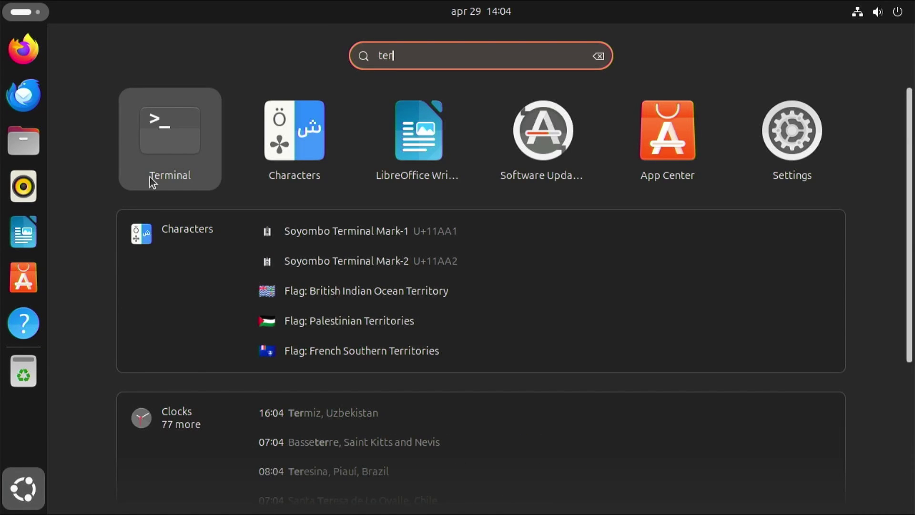
left_click(171, 152)
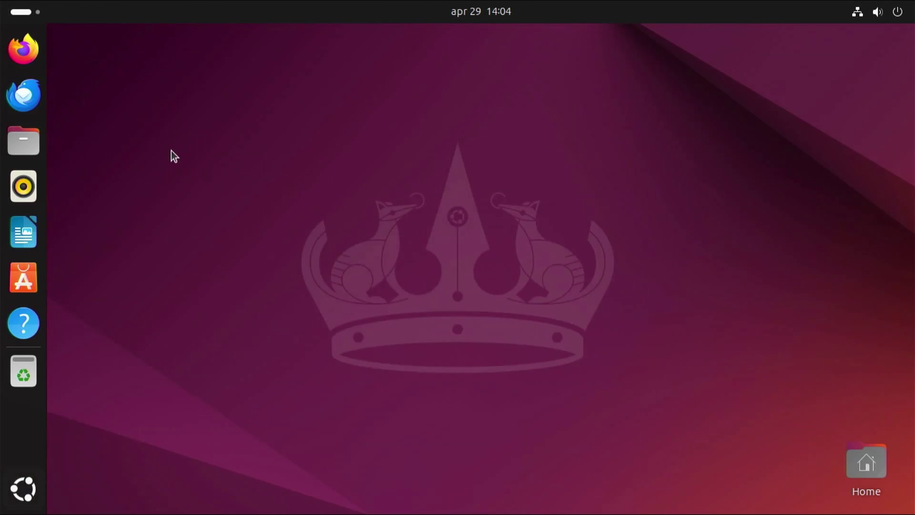
type("sudo")
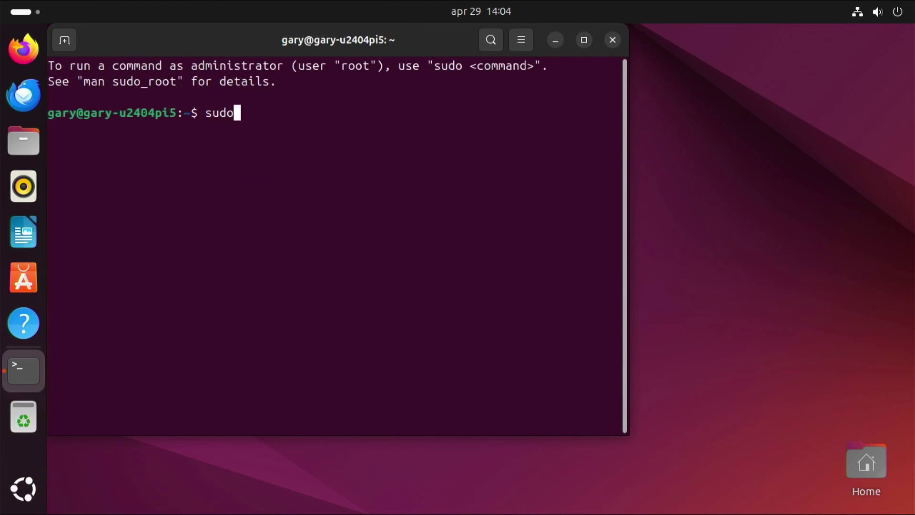
type(" ap")
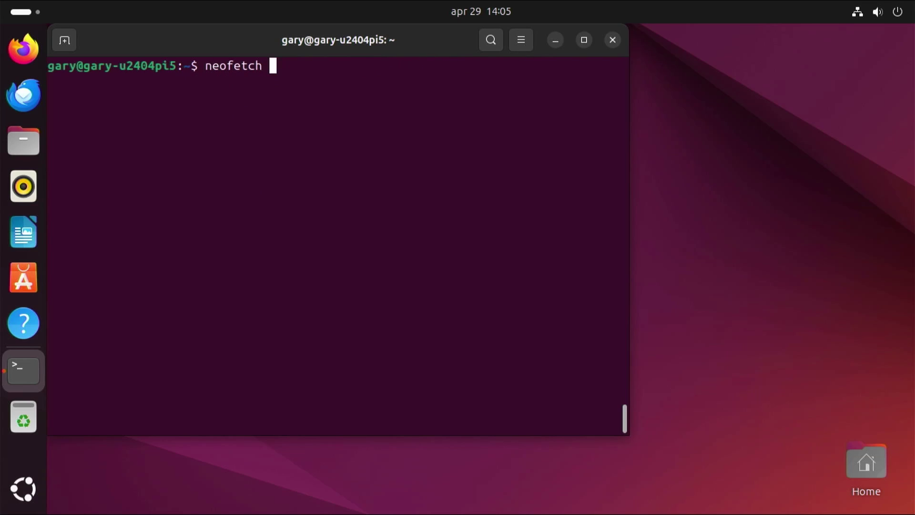
key("Return")
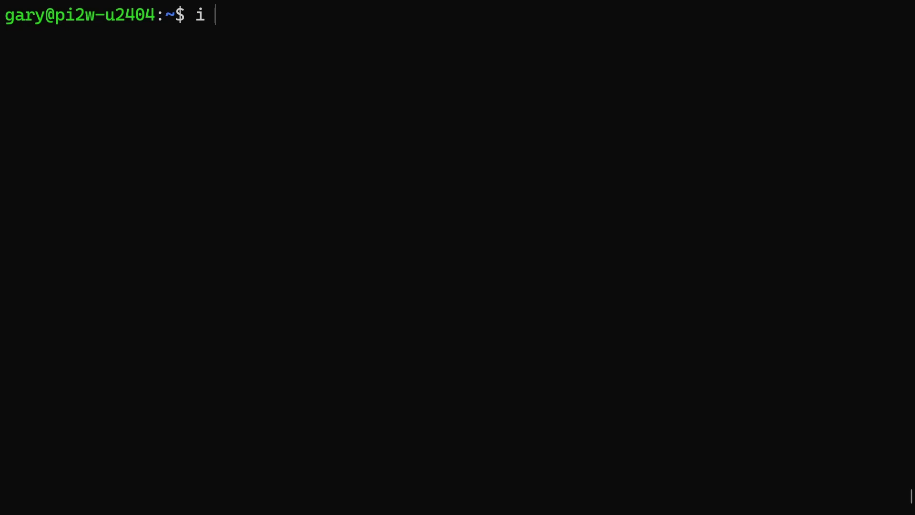
Step: Run ip addr show and select the Pi Zero's wlan0 address 192.168.1.156
type("p addr show")
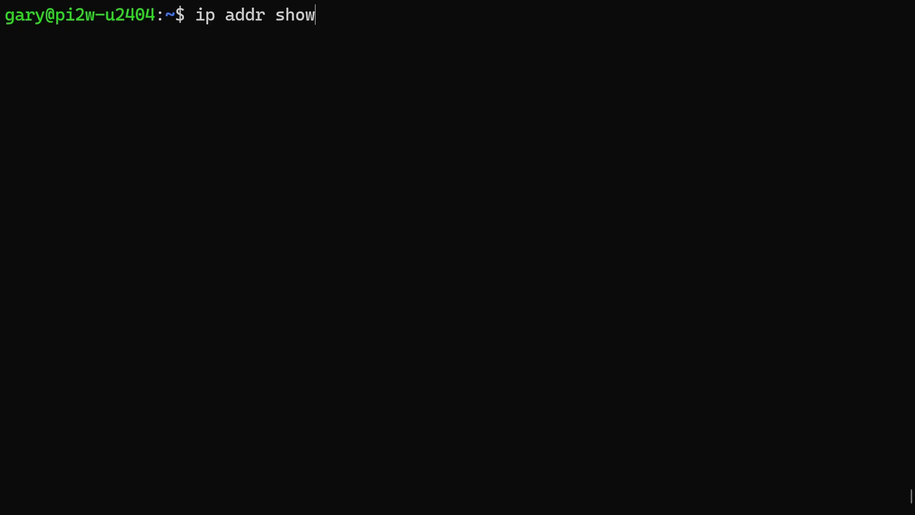
key("Return")
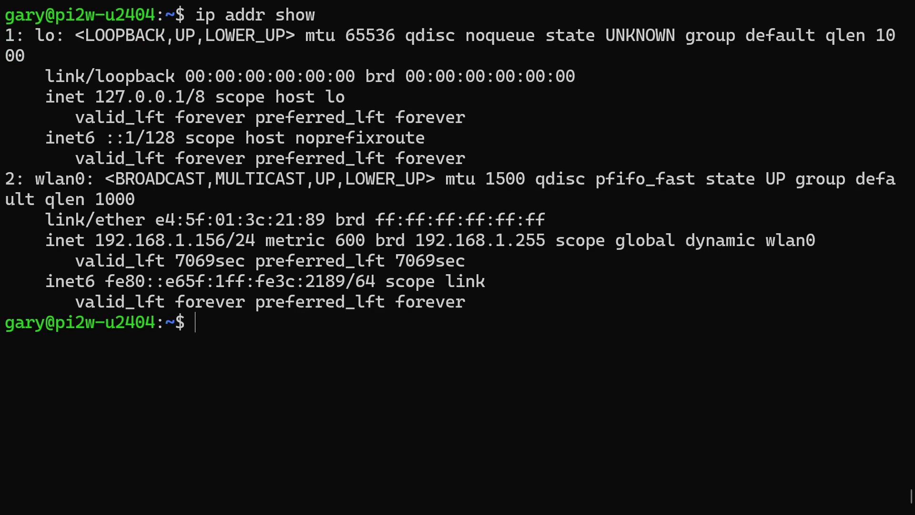
left_click_drag(97, 241, 232, 238)
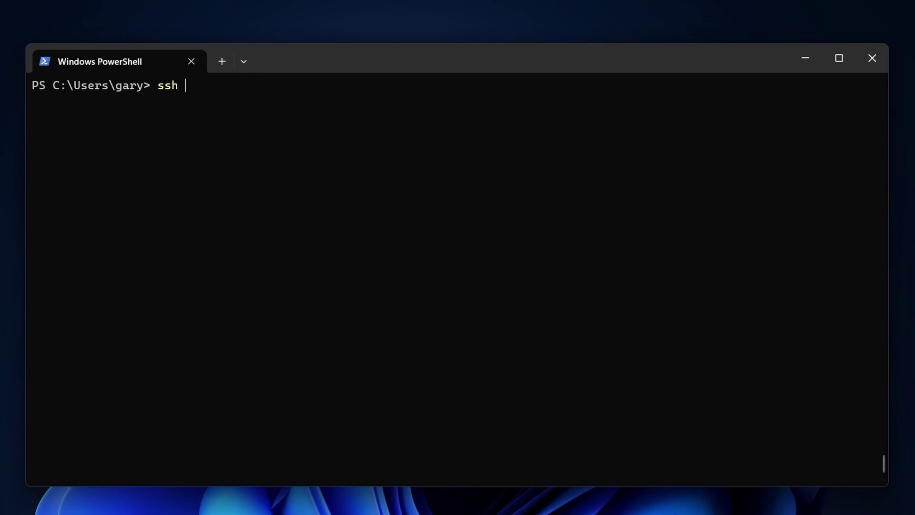
Step: SSH into the Pi Zero at 192.168.1.156 with the user's account and launch htop
type("gary@192.168.1.156")
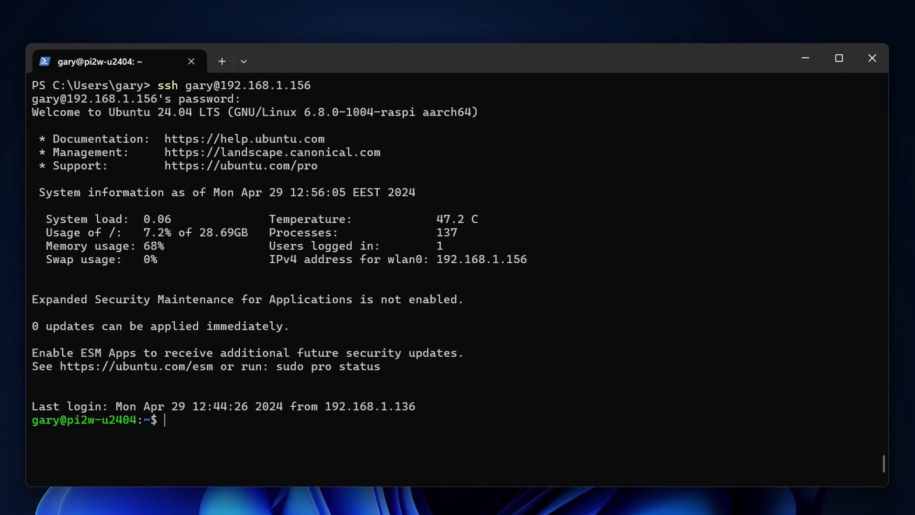
type("htop")
key("Return")
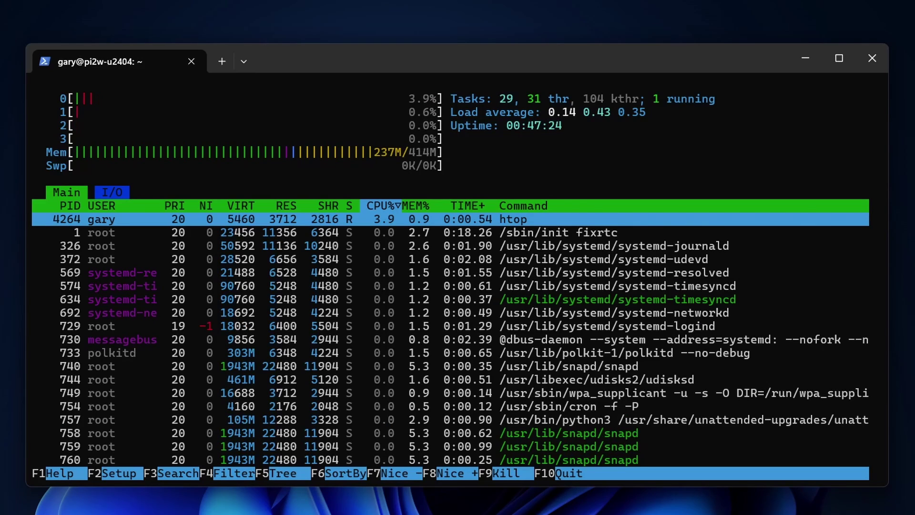
Step: Quit htop and enter neofetch in the SSH session on pi2w-u2404
type("qneofetch")
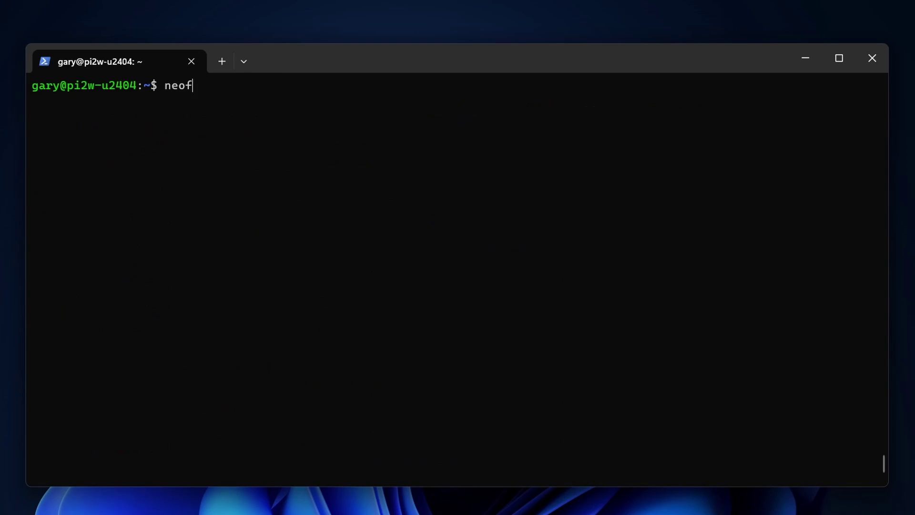